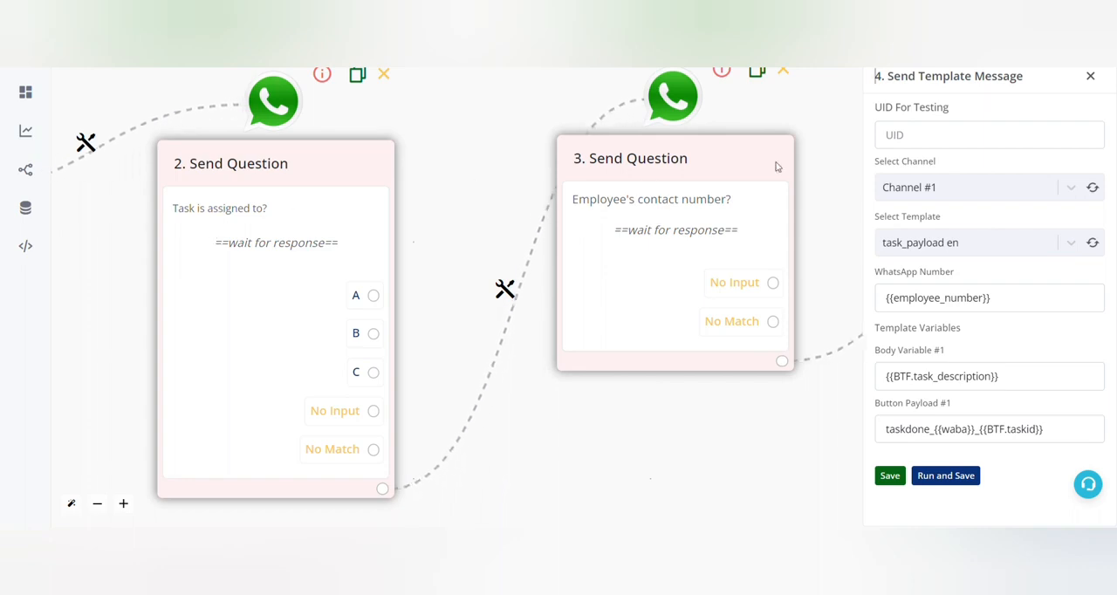
Step: Examine the task-assignment flow from the employee contact number question through to the final Send Template Message action
left_click_drag(689, 419, 253, 403)
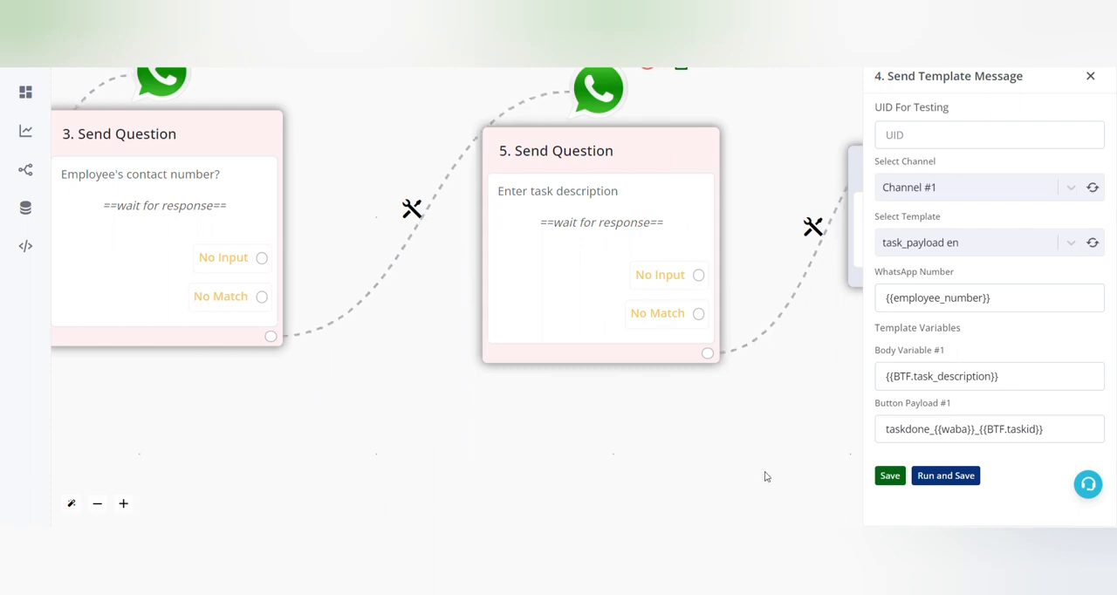
left_click_drag(765, 476, 157, 480)
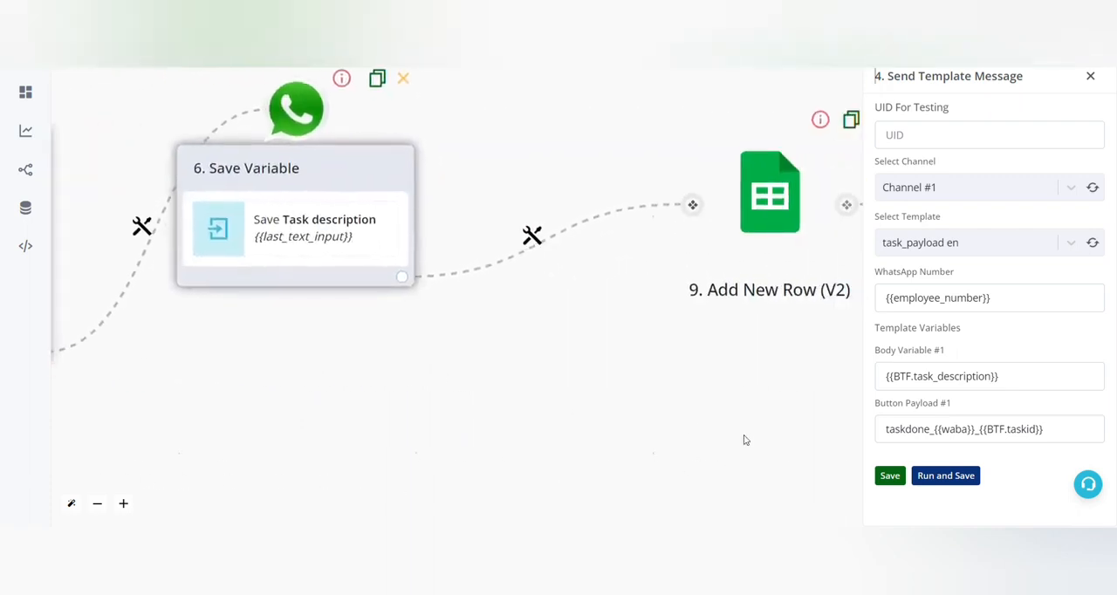
left_click_drag(588, 451, 107, 448)
scroll(392, 391, "down", 5)
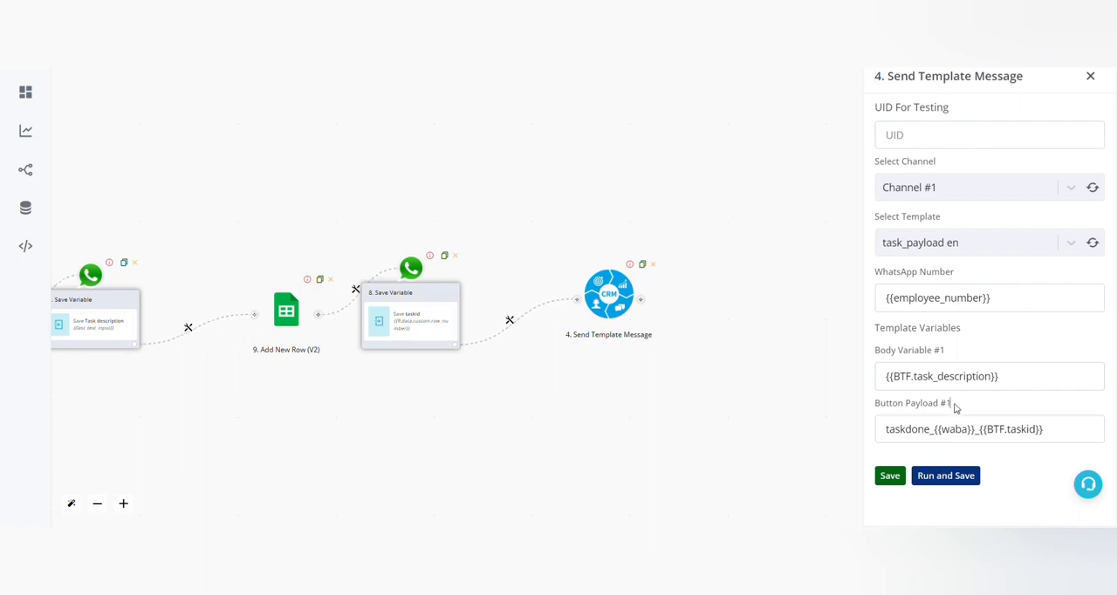
Step: Check the Button Payload #1 value taskdone_{{waba}}_{{BTF.taskid}} in the Send Template Message action and save the action
left_click_drag(955, 404, 875, 410)
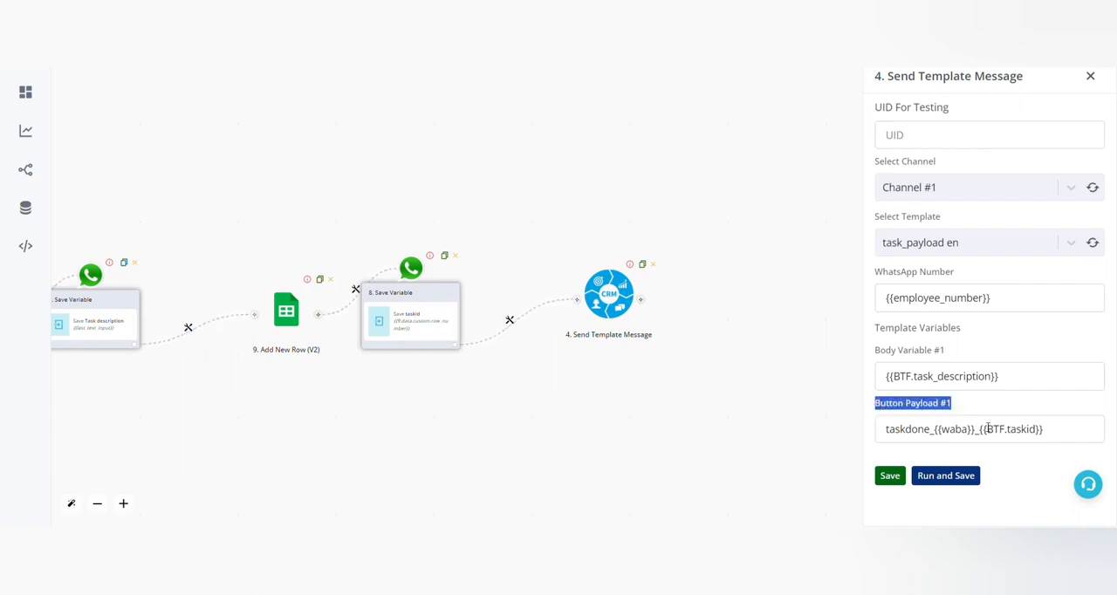
left_click(1079, 440)
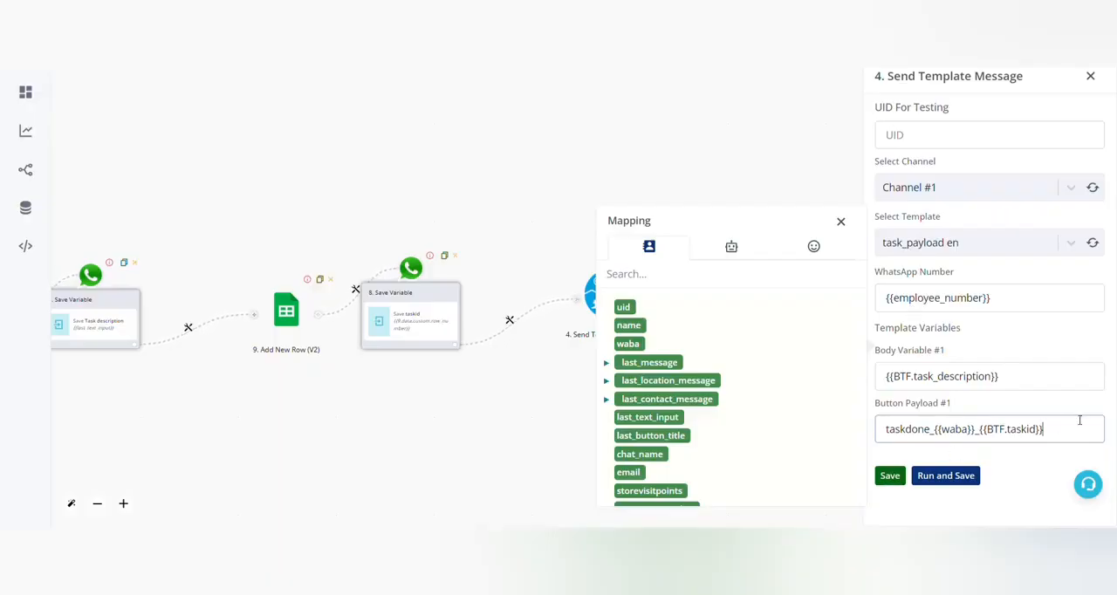
left_click(940, 431)
left_click(889, 476)
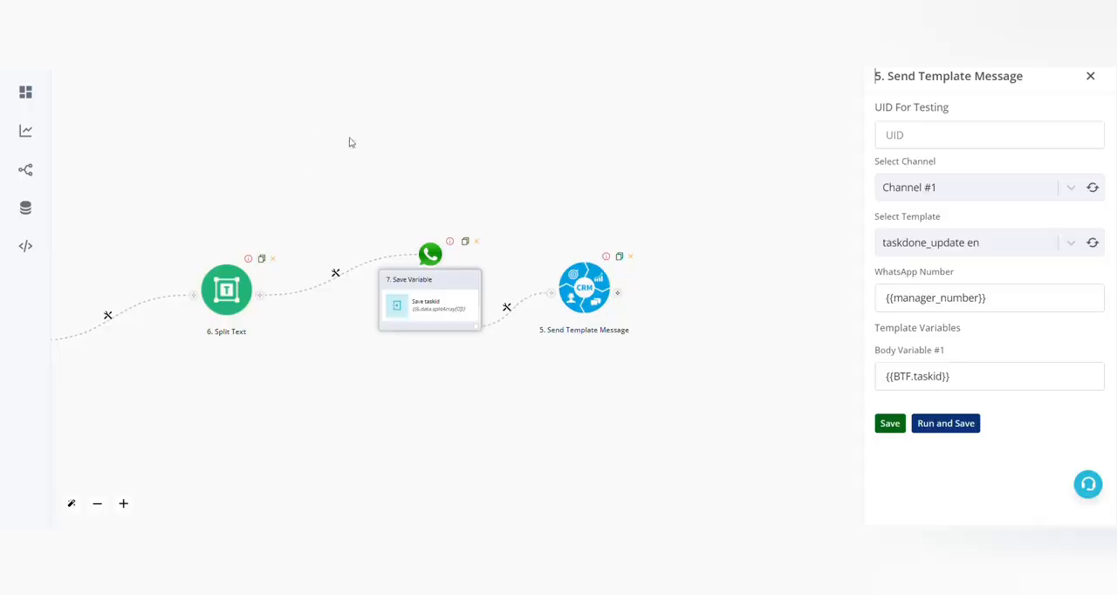
Step: Trace the task-completion flow back to its start and open the Hot Keywords trigger to review its condition
left_click_drag(857, 101, 859, 99)
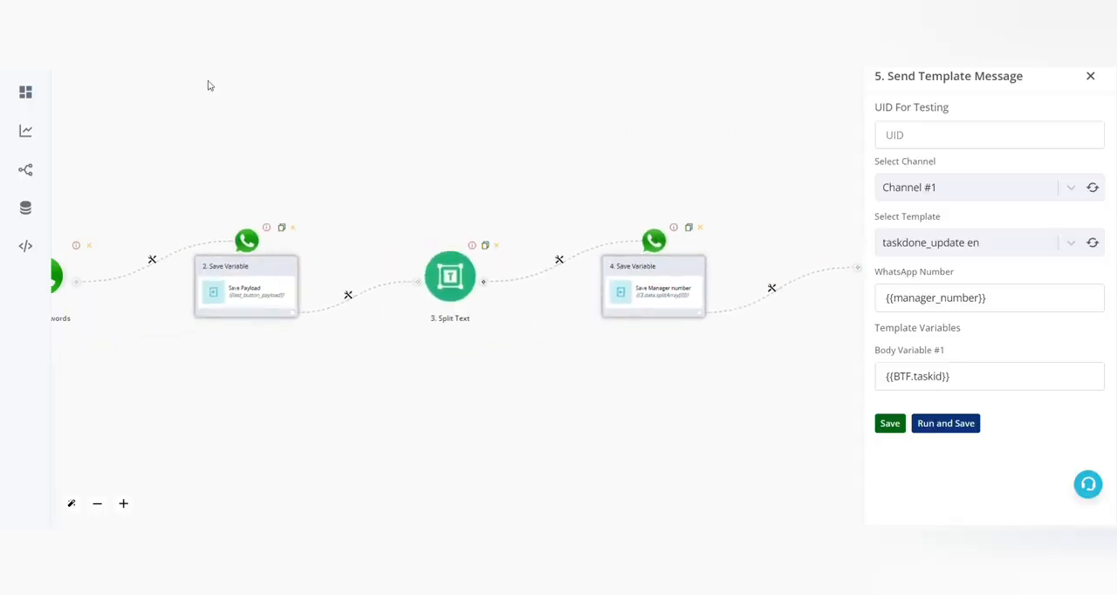
left_click_drag(209, 85, 823, 120)
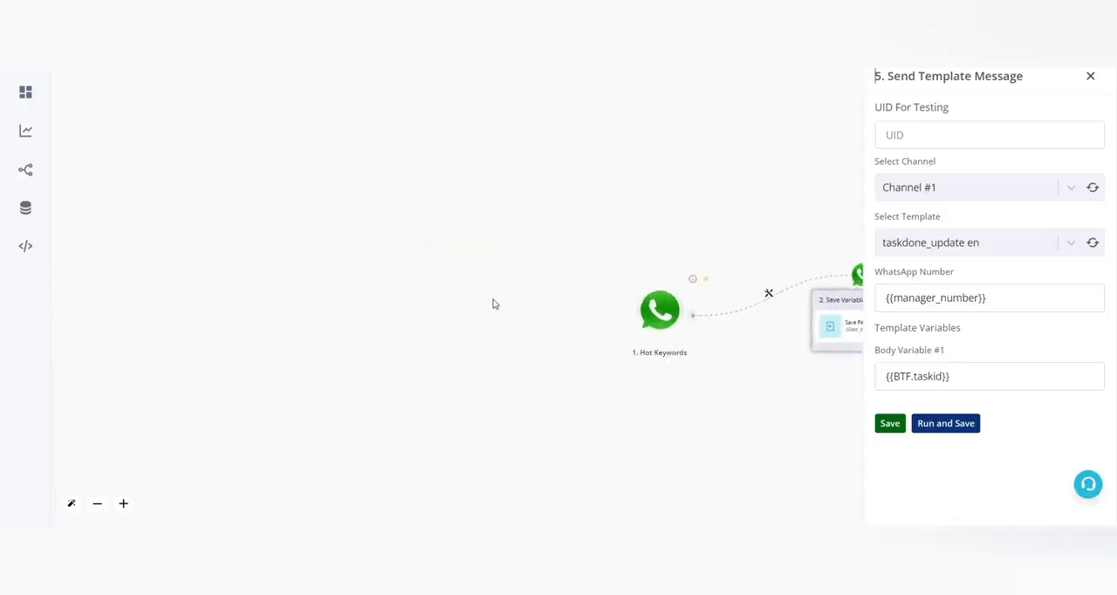
left_click(661, 314)
left_click_drag(705, 379, 476, 270)
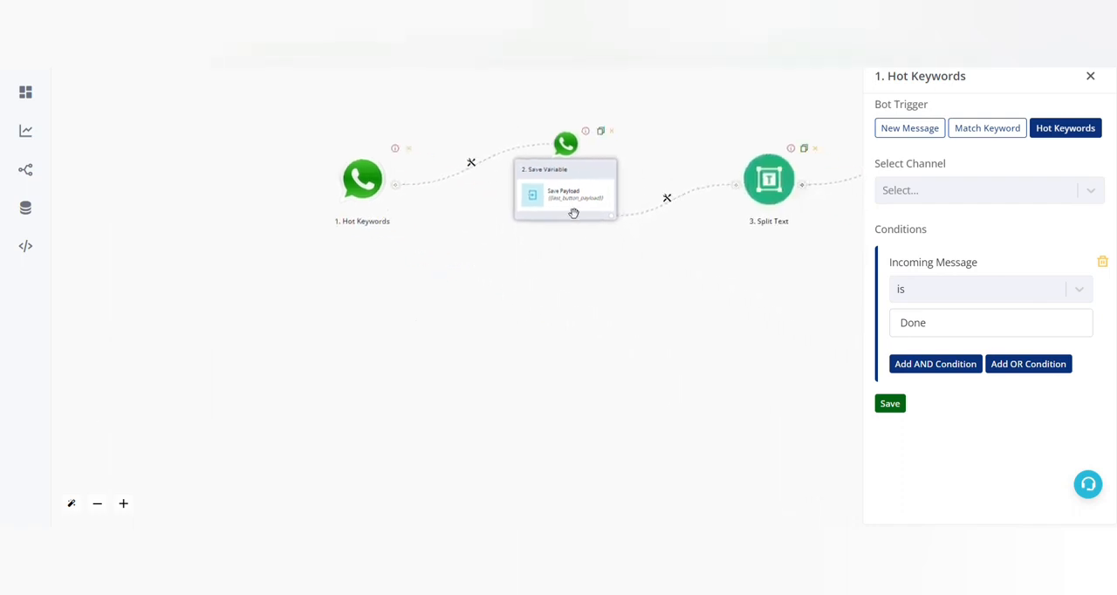
Step: Open the Save Variable action for the Payload field, check its text {{last_button_payload}}, and save the action
scroll(573, 210, "up", 3)
scroll(573, 210, "up", 1)
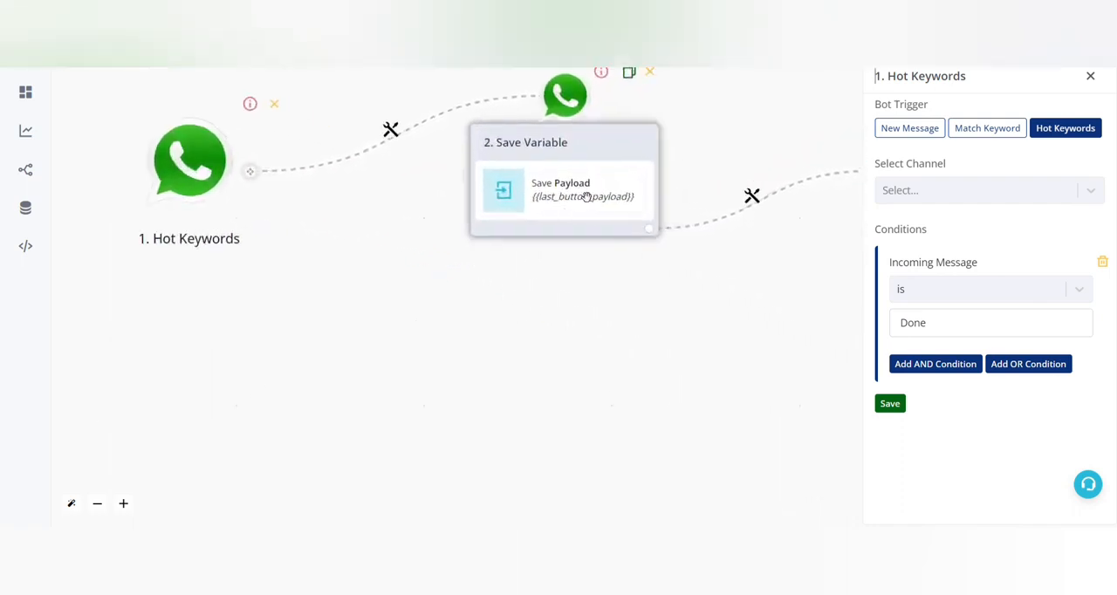
left_click(586, 196)
scroll(582, 195, "down", 3)
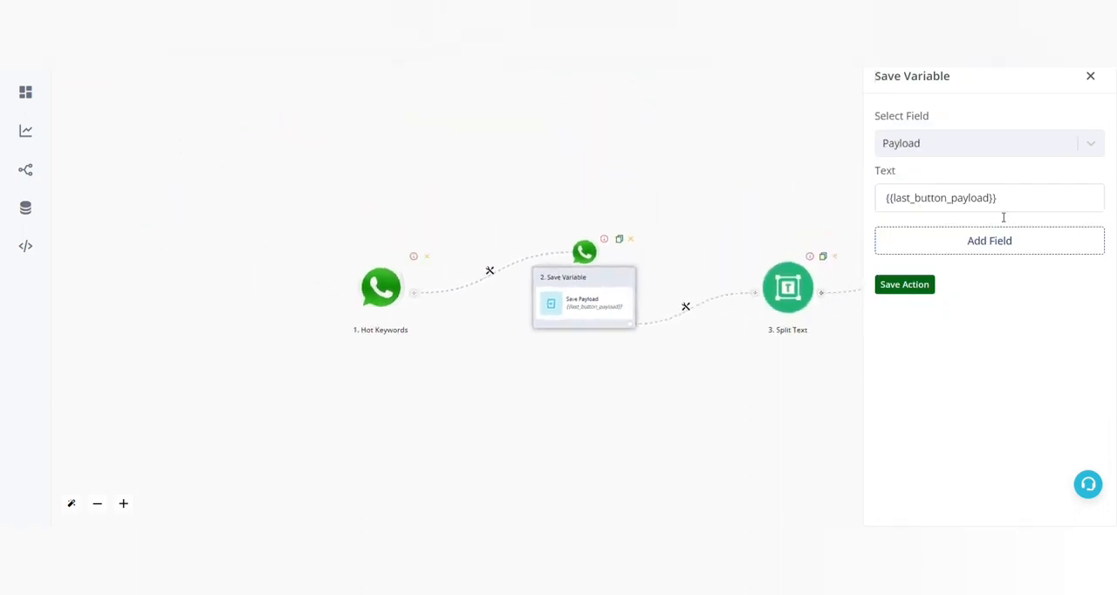
left_click(1040, 201)
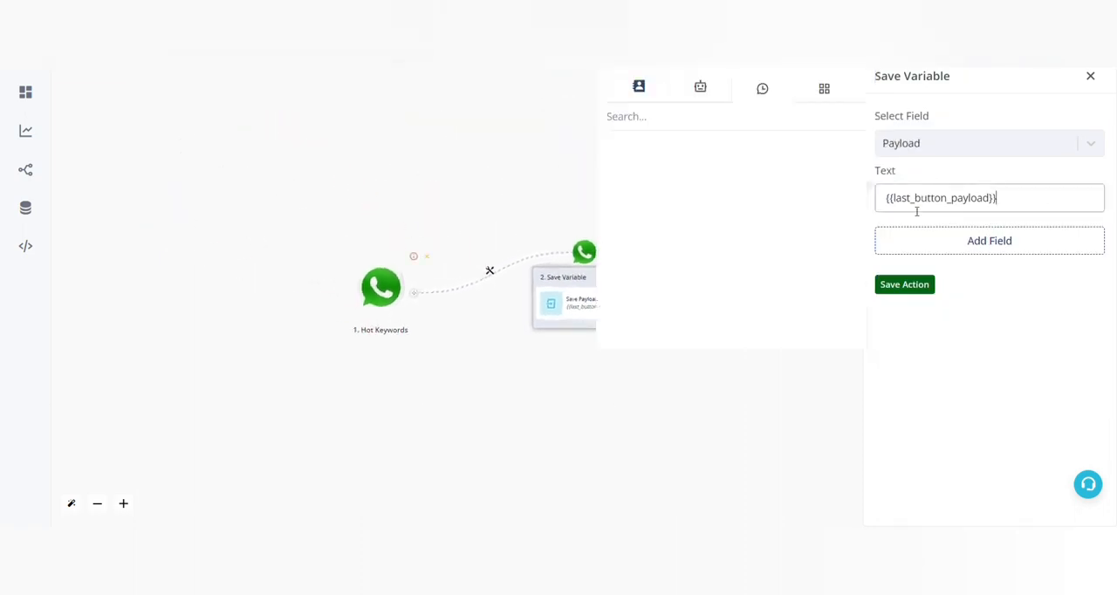
left_click(903, 287)
Step: Examine the button payload of the Send Template Message action in the task-assignment flow
left_click_drag(779, 392, 605, 384)
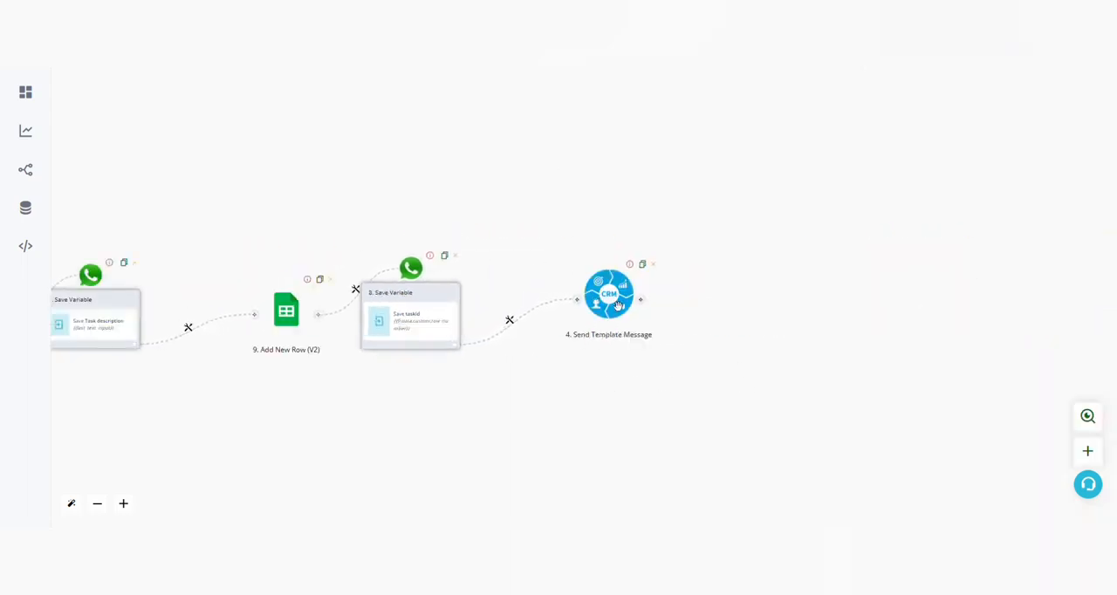
left_click(618, 306)
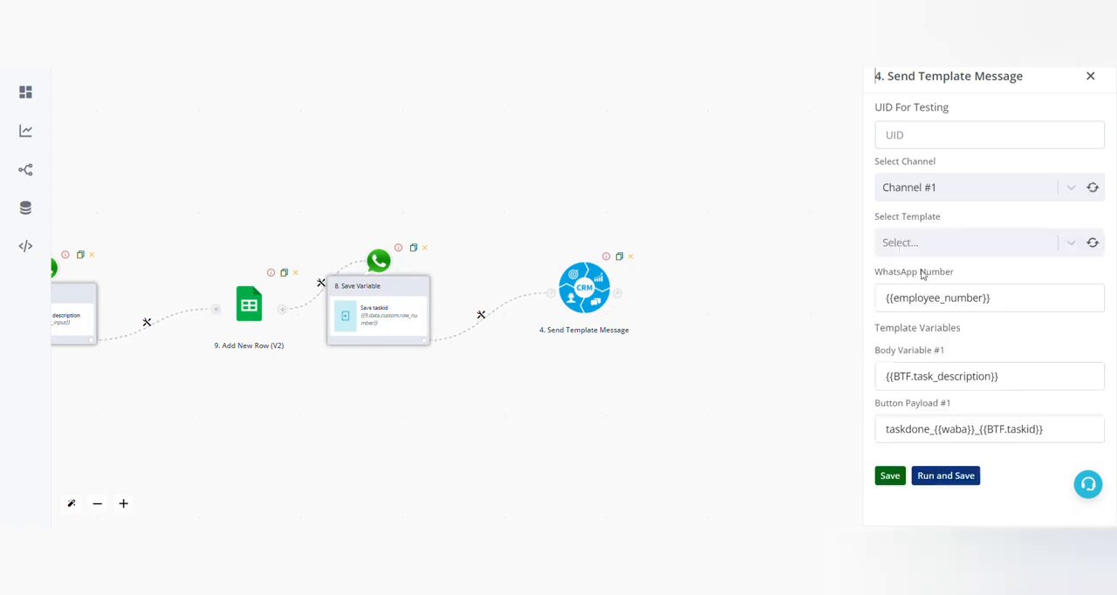
left_click_drag(933, 431, 1074, 436)
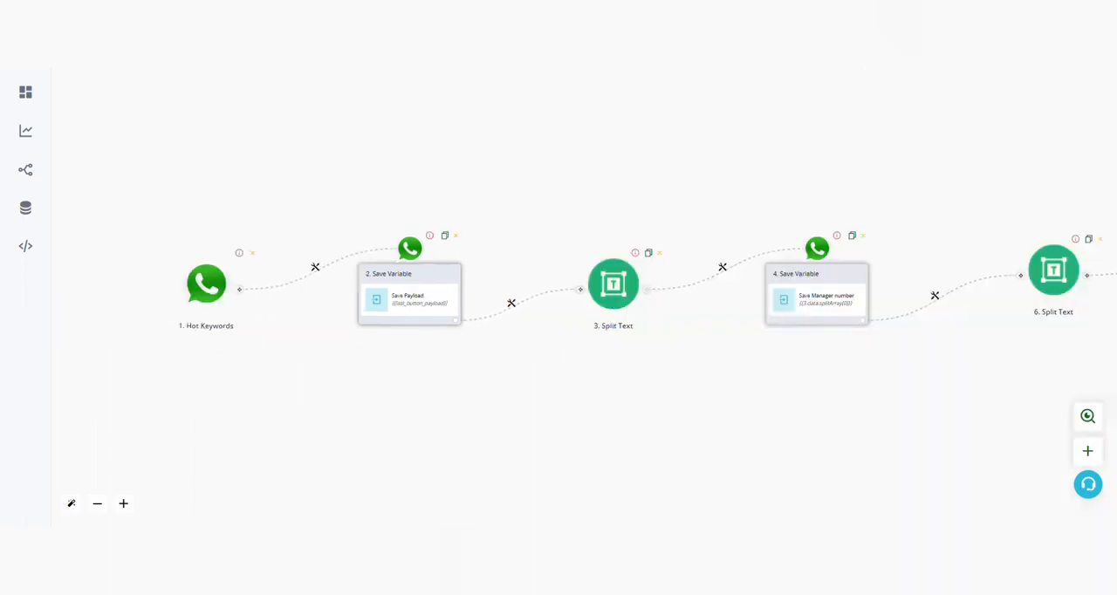
Step: Open the first Split Text action of the completion flow, check its underscore separator, and save the action
left_click(622, 298)
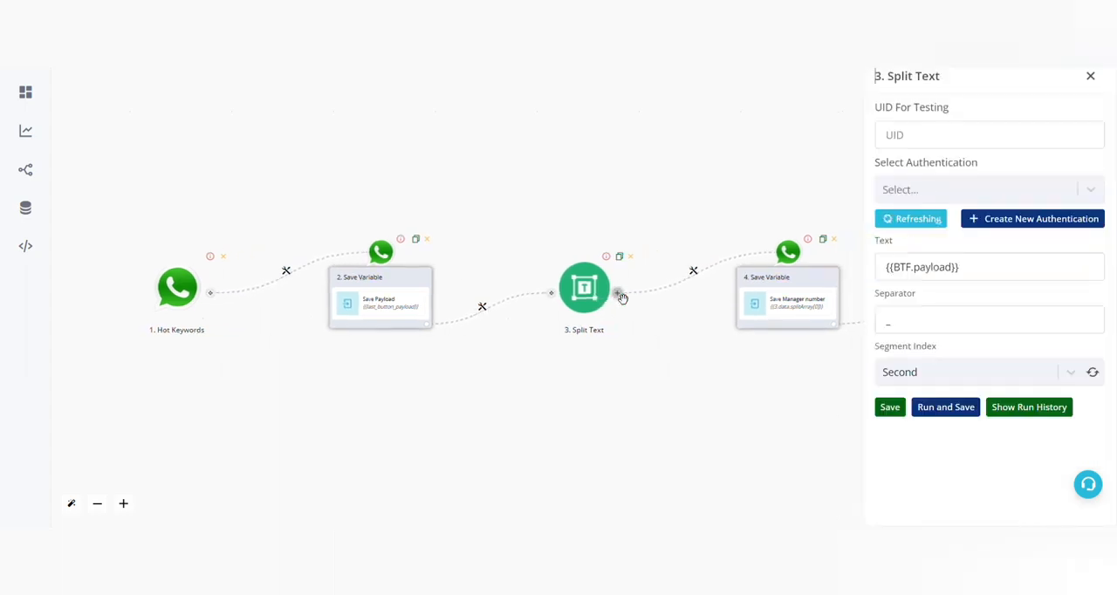
left_click(886, 321)
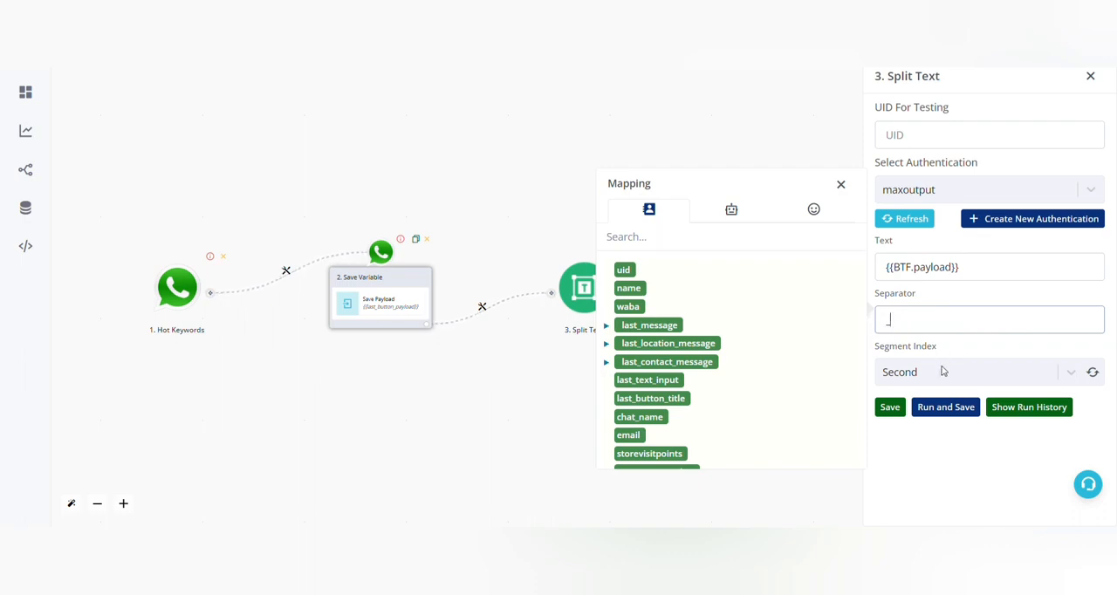
left_click(889, 407)
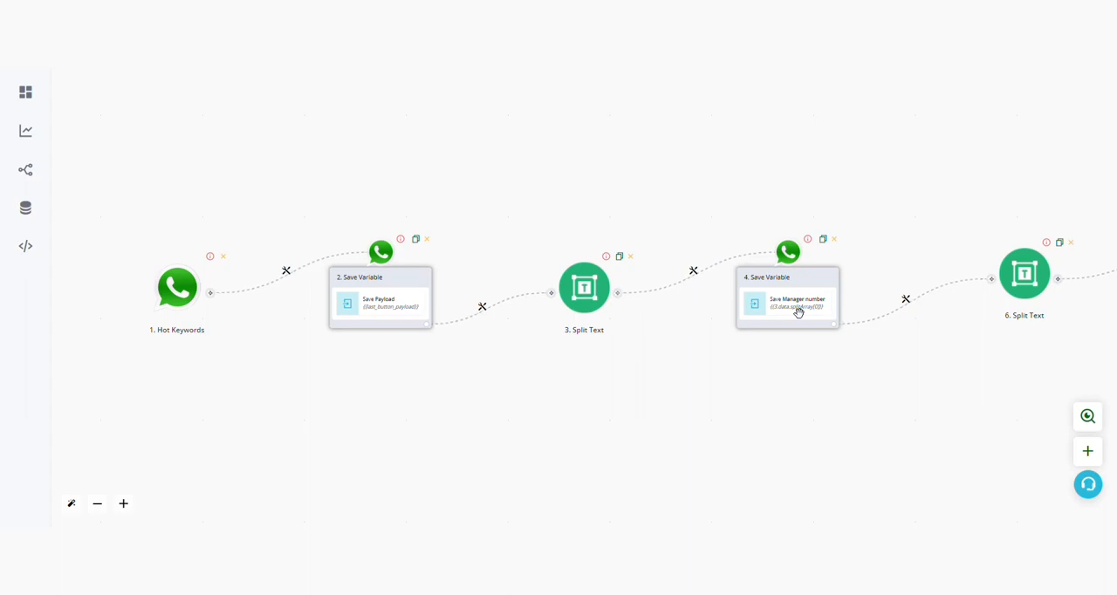
Step: Inspect the Manager number, second Split Text and taskid nodes, and open the WhatsApp number of the final Send Template Message action
scroll(798, 312, "up", 1)
scroll(797, 312, "up", 1)
left_click_drag(943, 399, 288, 456)
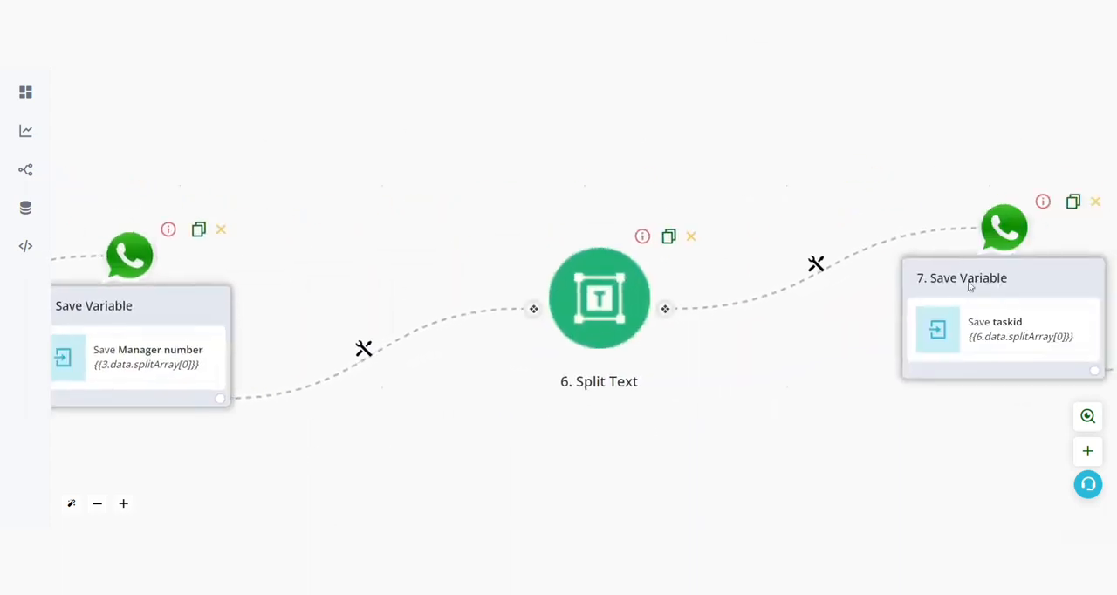
left_click_drag(976, 412, 339, 384)
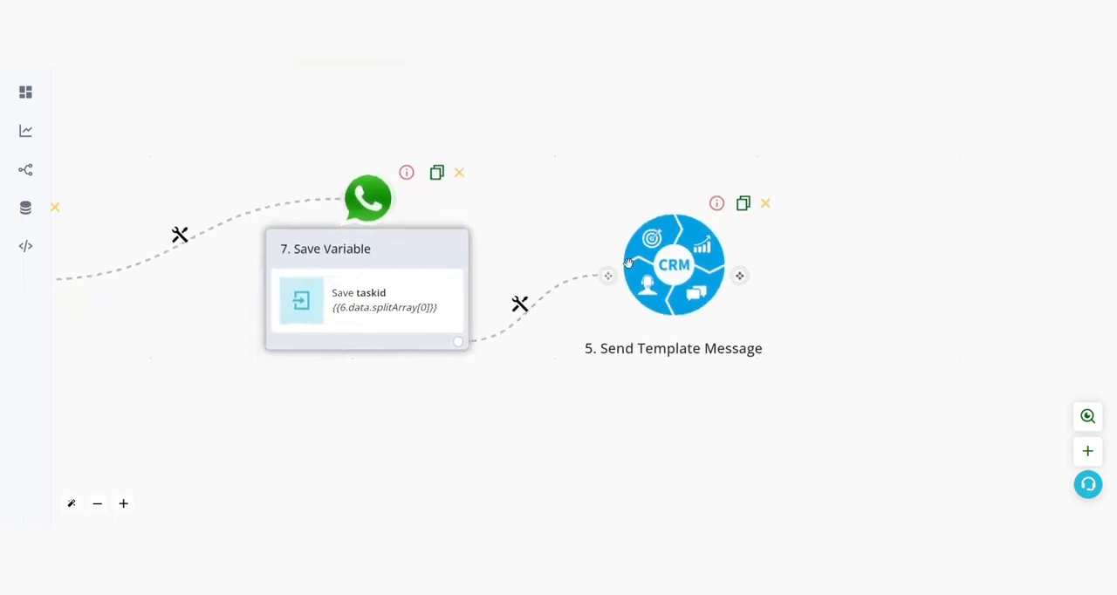
left_click(702, 284)
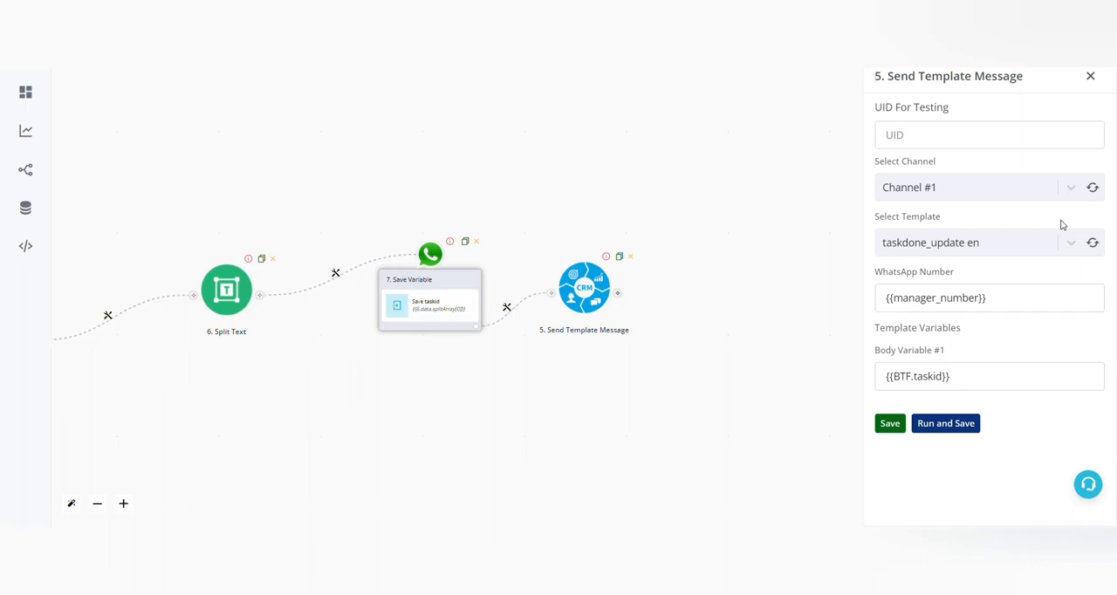
left_click(1013, 299)
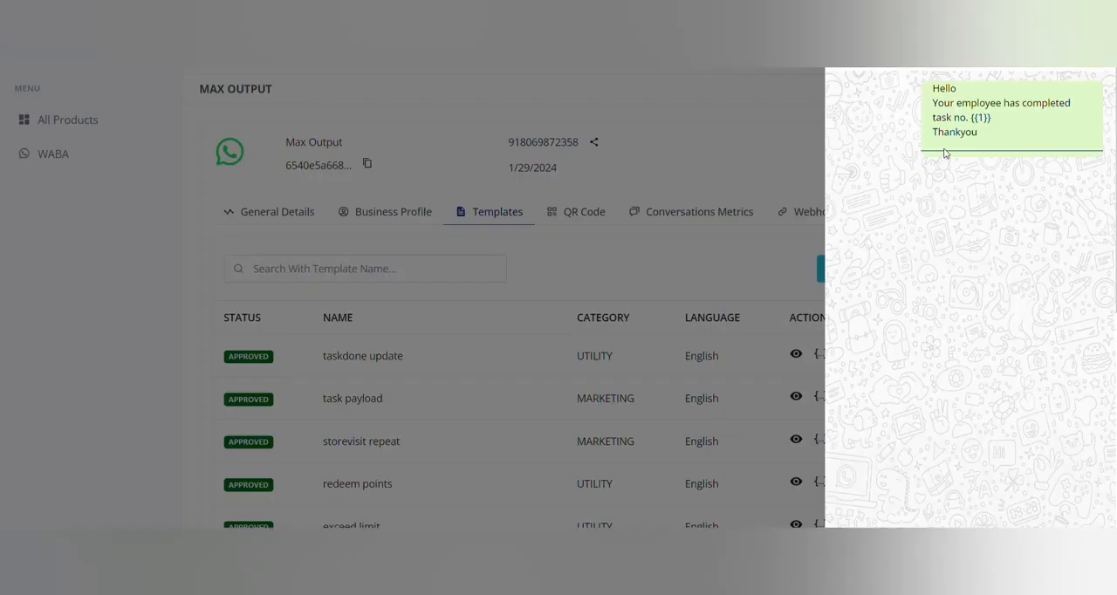
Step: Examine the message preview of the taskdone update template, including its {{1}} variable
left_click_drag(921, 82, 992, 149)
left_click(890, 259)
left_click_drag(974, 117, 1009, 129)
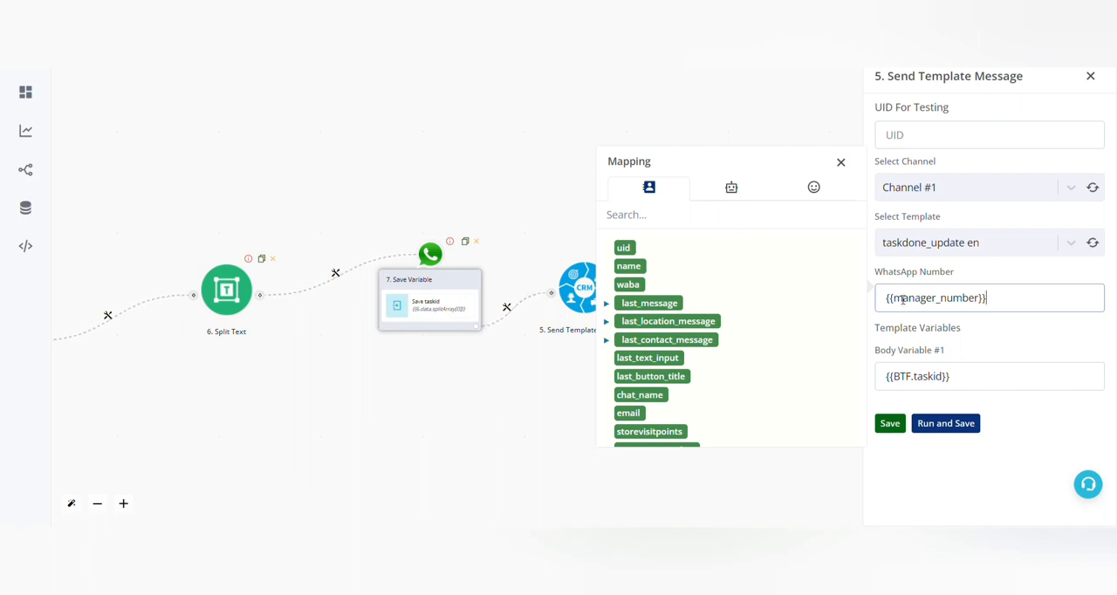
Step: Check the WhatsApp number {{manager_number}} and body variable {{BTF.taskid}} in the final Send Template Message action, and save it
left_click_drag(983, 295, 1038, 297)
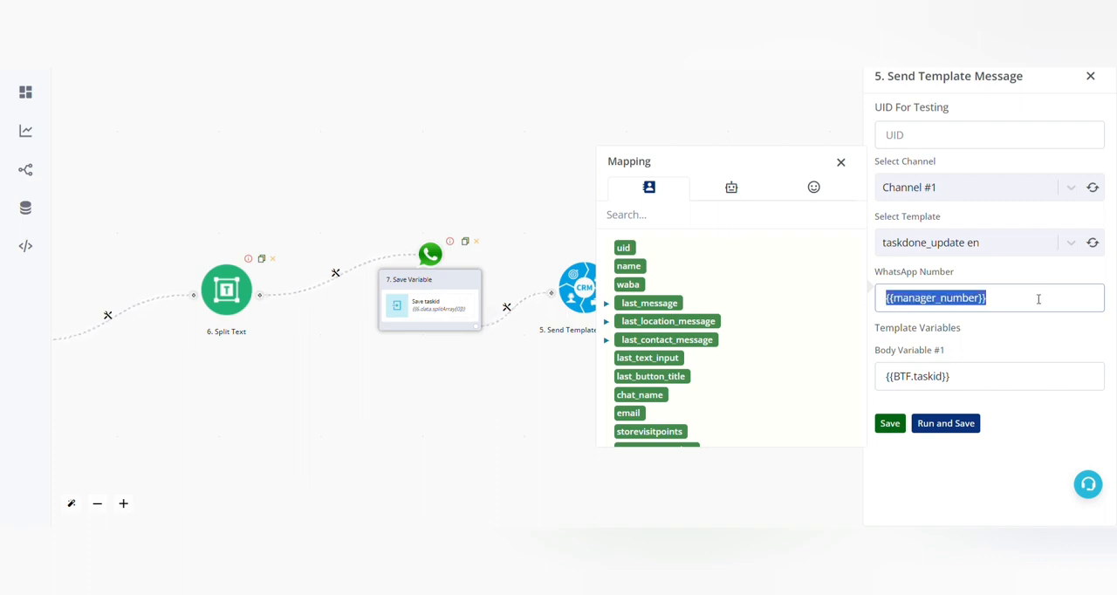
left_click(975, 384)
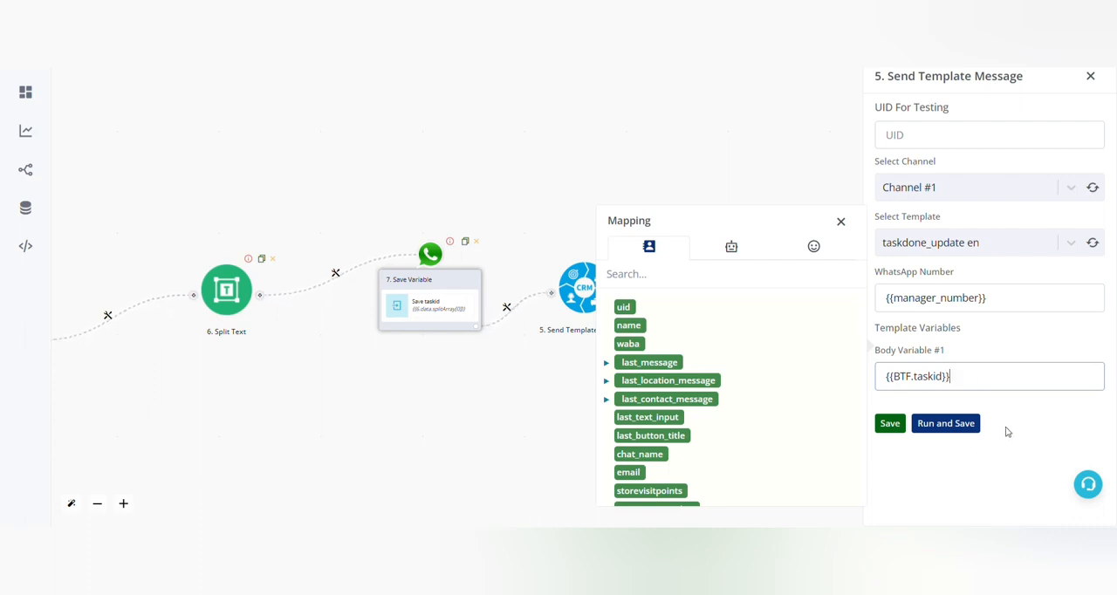
left_click(891, 427)
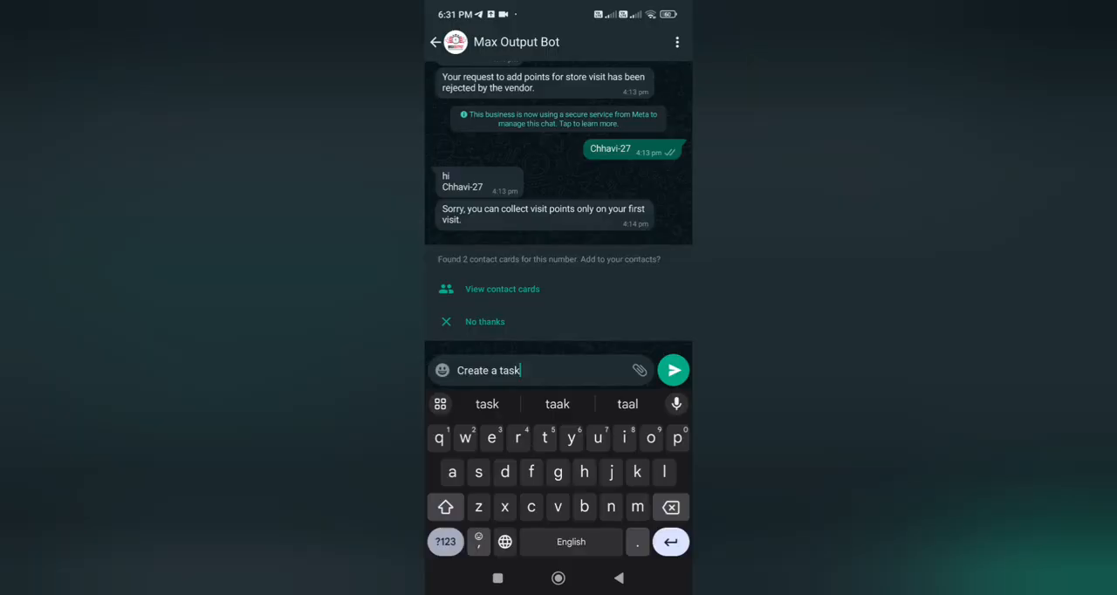
Step: Switch to WhatsApp, send "Create a task" to the Max Output Bot, and reply Done to the new task message
left_click(673, 370)
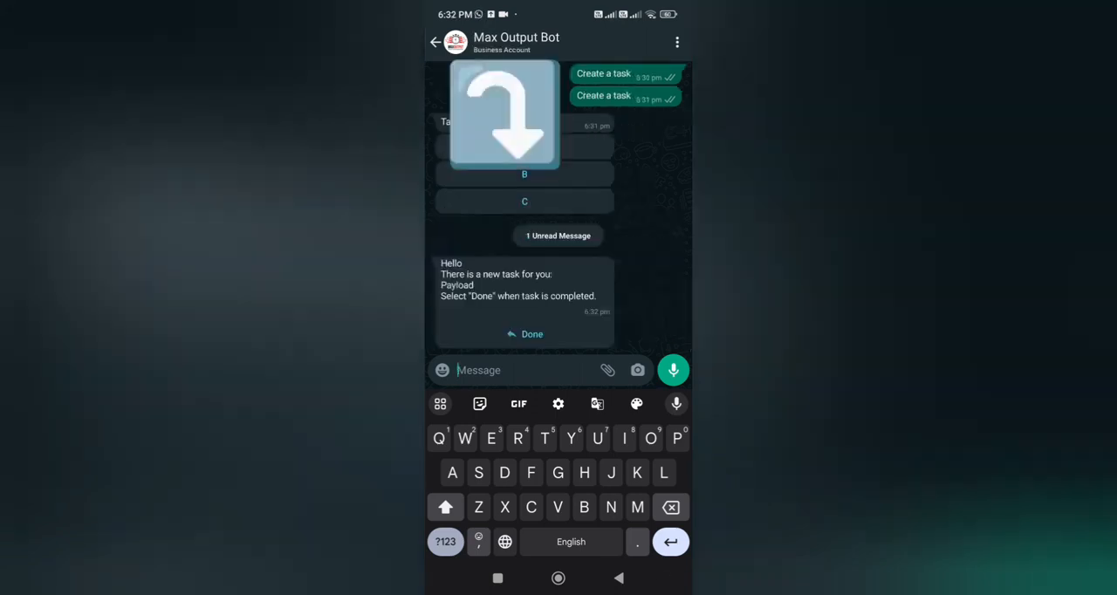
left_click(524, 334)
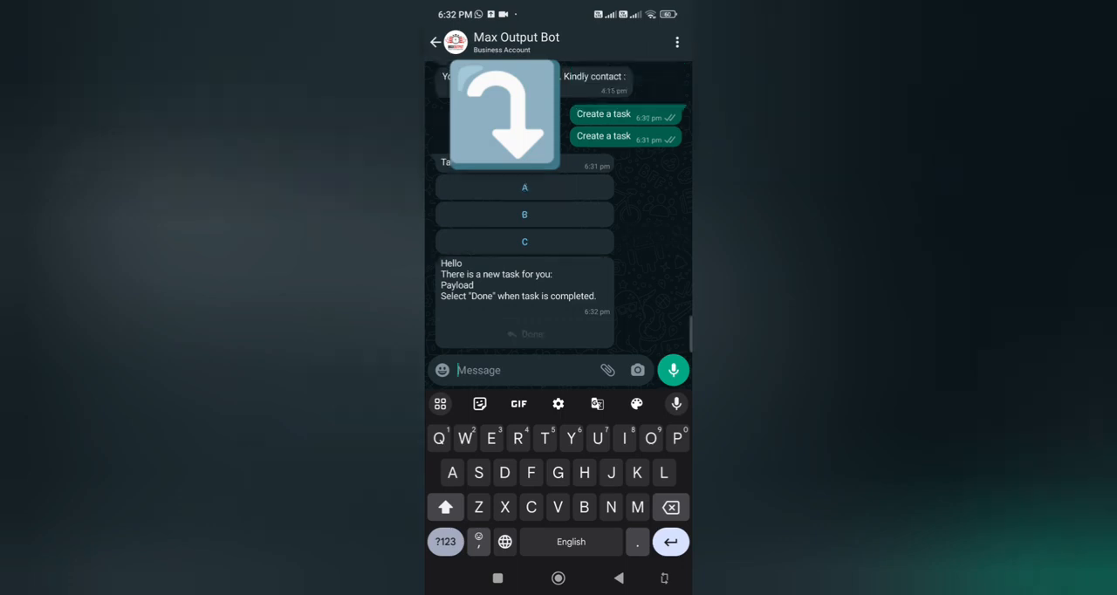